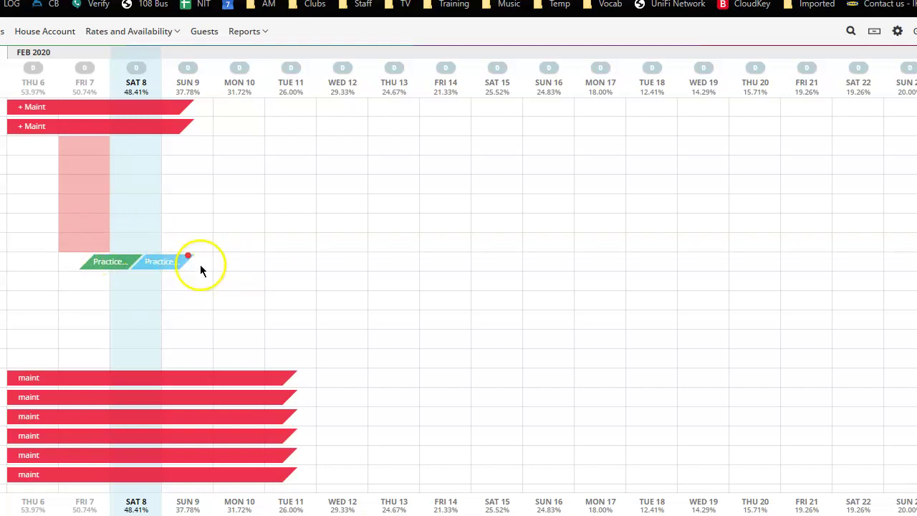
Step: Compare the in-house and Confirmed bookings' popups, ending on the Confirmed 02/08–02/09 summary with $49.51 due
click(118, 264)
click(159, 265)
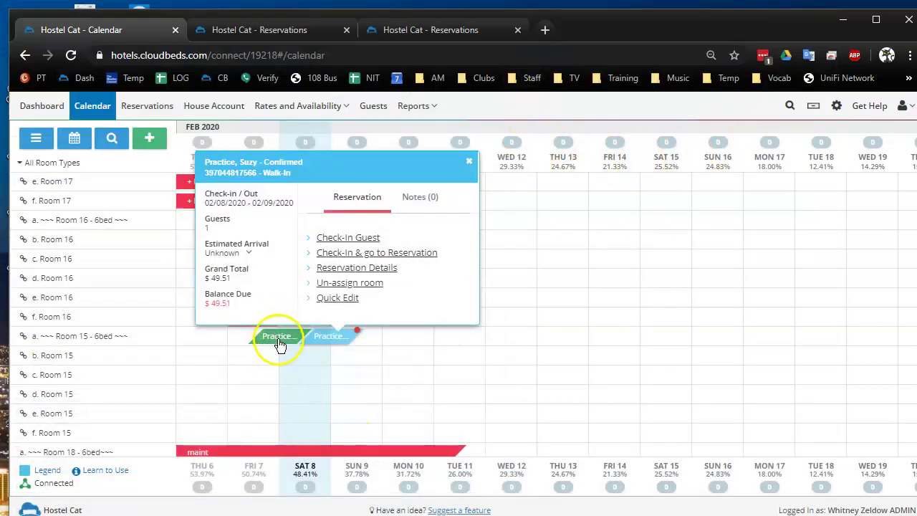
click(280, 340)
click(328, 338)
click(290, 341)
click(328, 339)
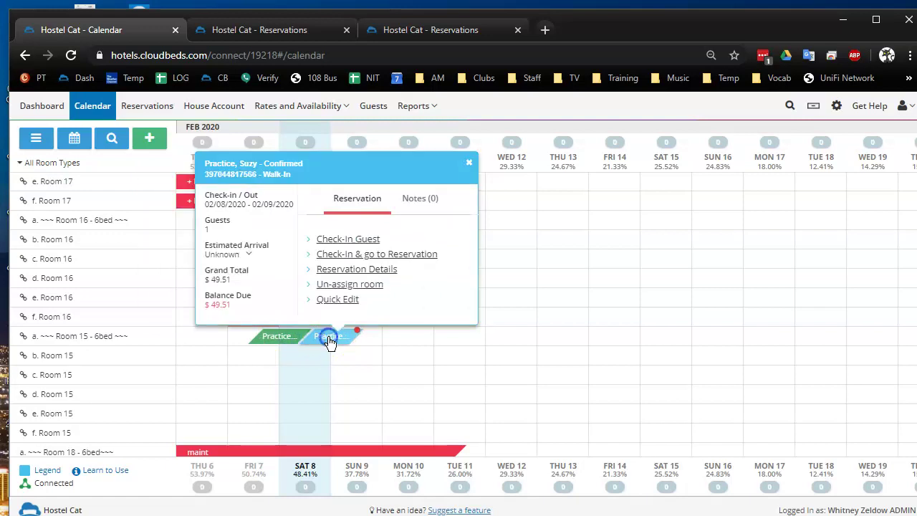
click(287, 341)
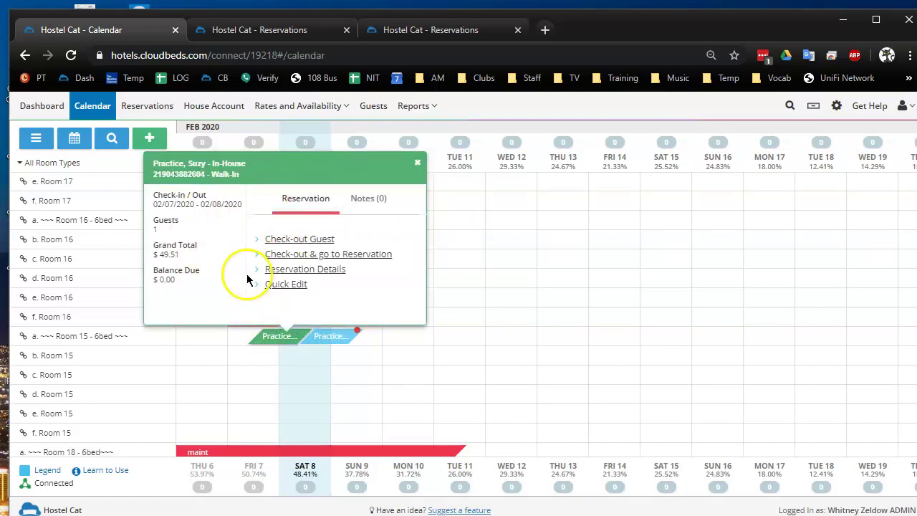
click(320, 338)
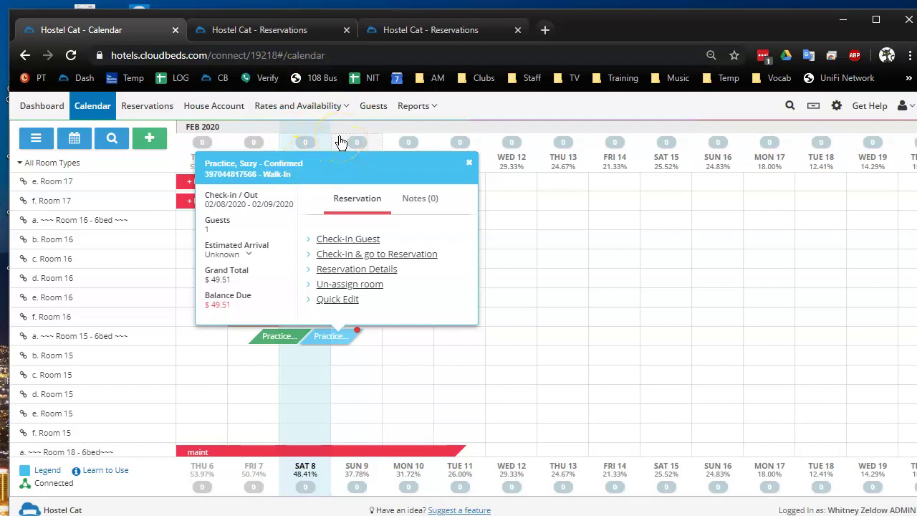
Step: Open the in-house reservation's folio and view the balance due breakdown
click(294, 35)
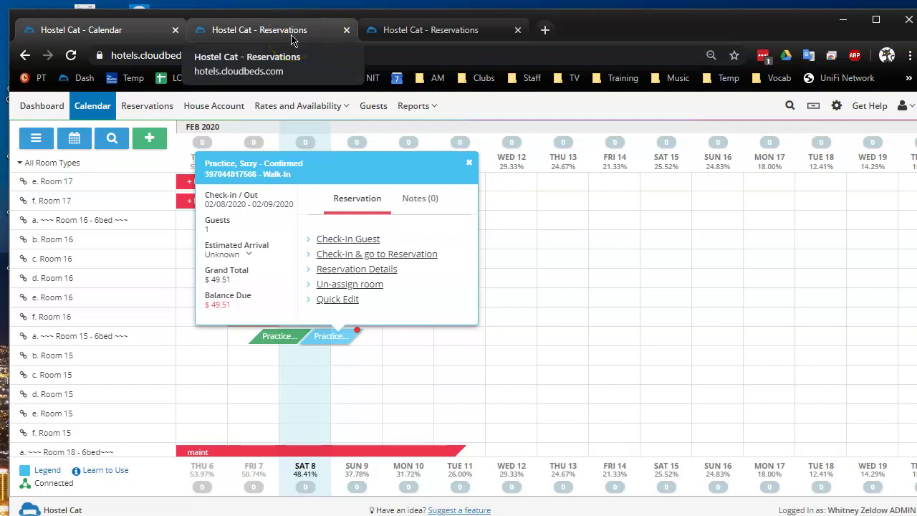
click(248, 30)
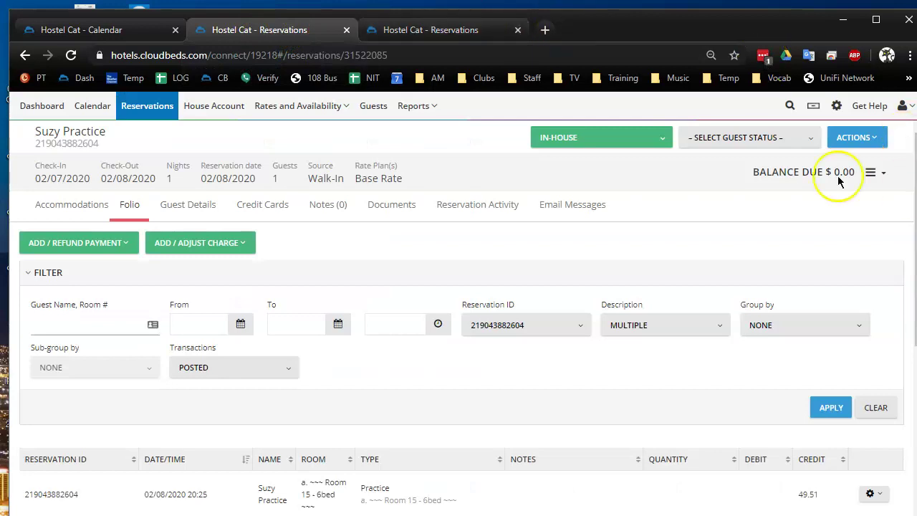
click(875, 176)
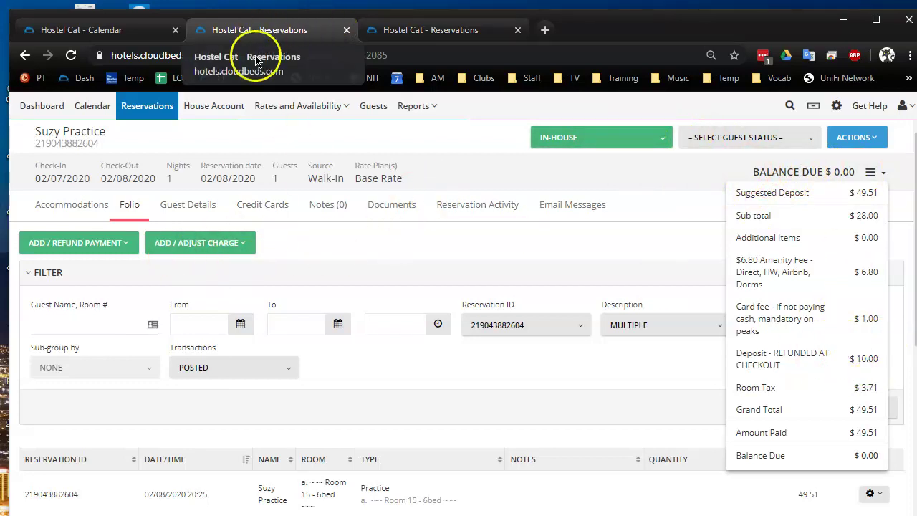
Step: Post a $10.00 adjustment to Deposit - REFUNDED AT CHECKOUT, bringing the balance due to -$10.00
click(174, 246)
click(180, 262)
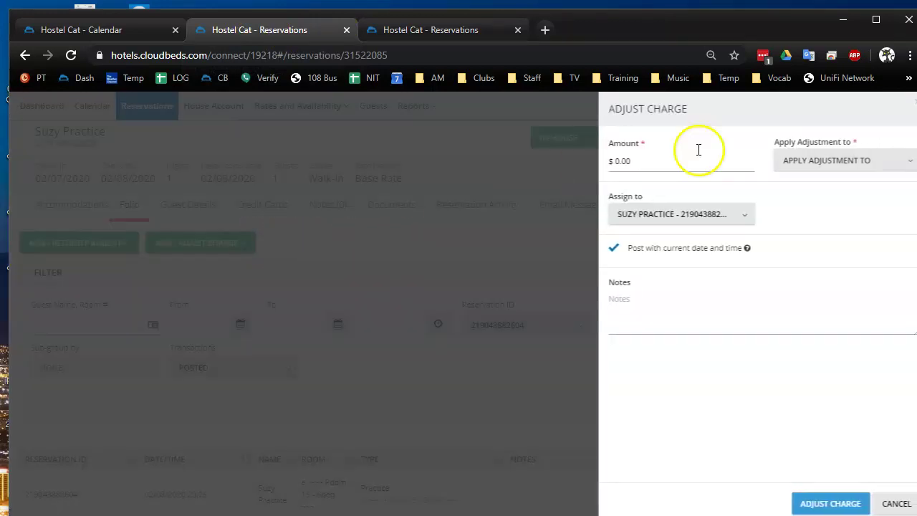
click(562, 156)
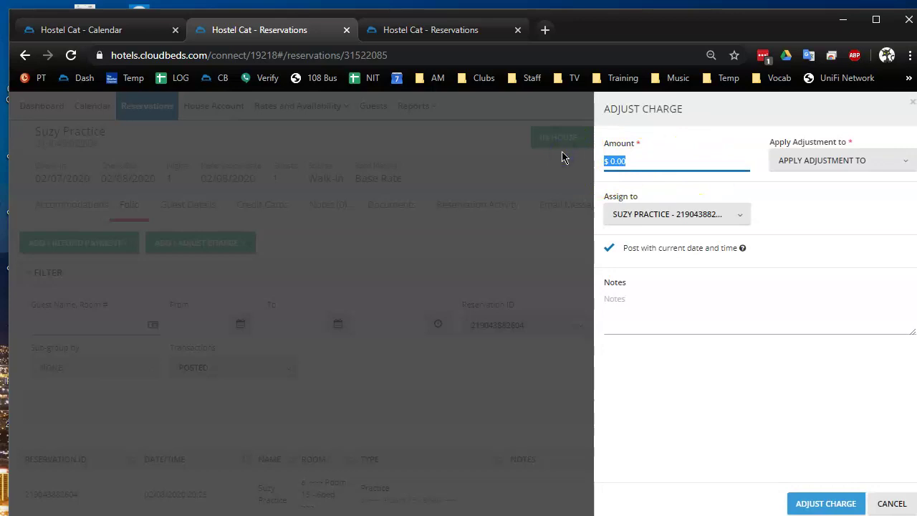
text(10)
click(798, 161)
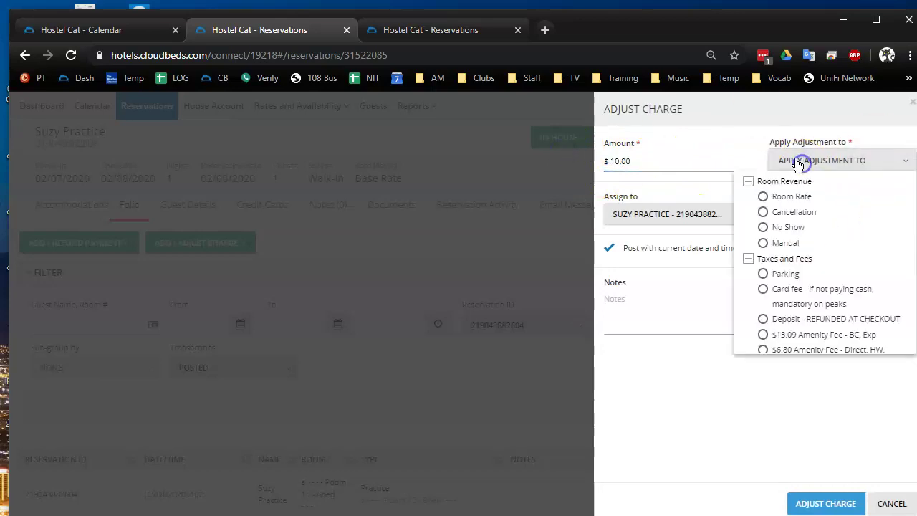
click(763, 319)
click(815, 503)
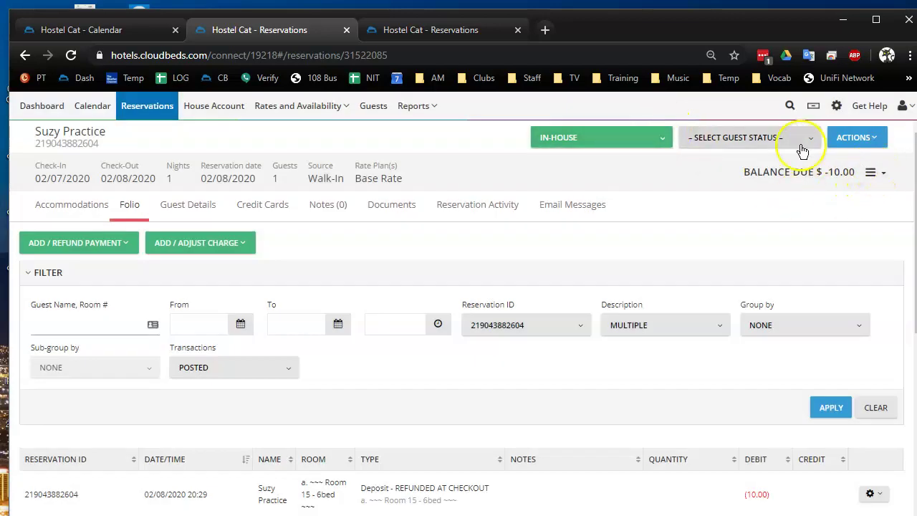
click(881, 173)
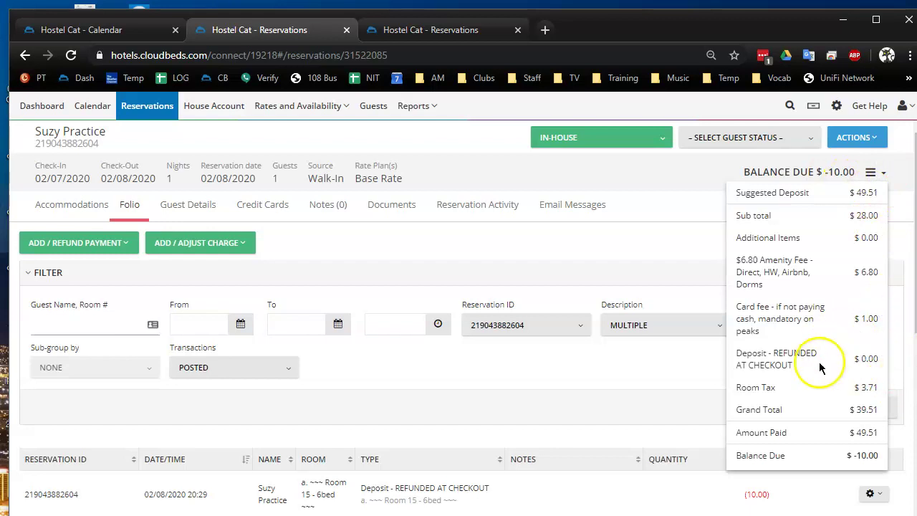
click(601, 240)
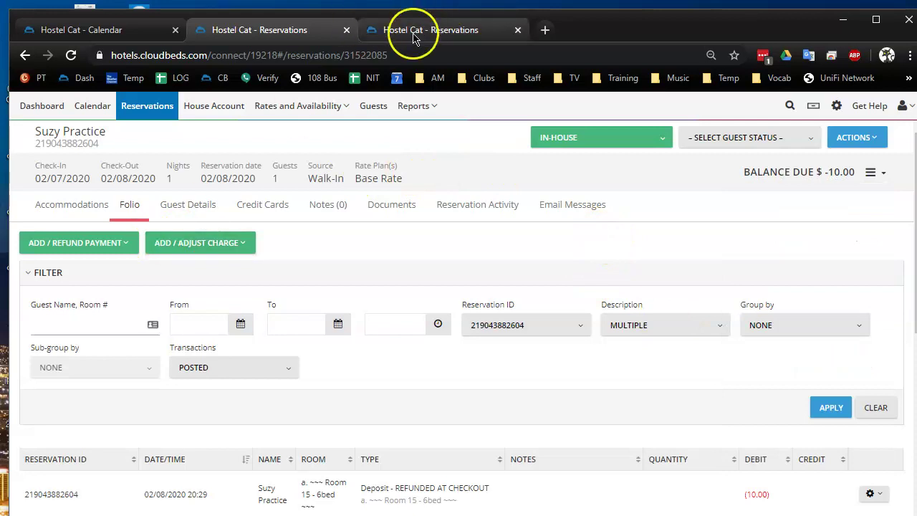
Step: Record a $10.00 cash refund with a deposit-transfer note, leaving the old reservation at $0.00 due
click(101, 245)
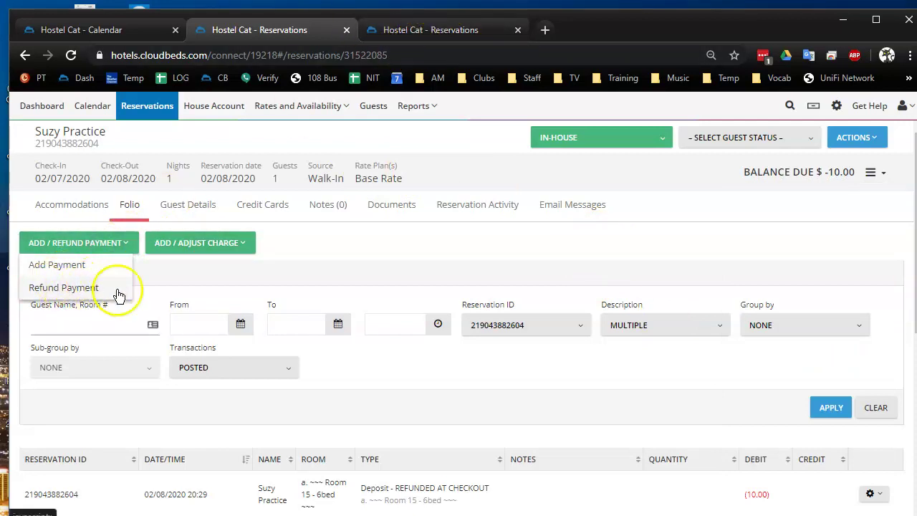
click(67, 291)
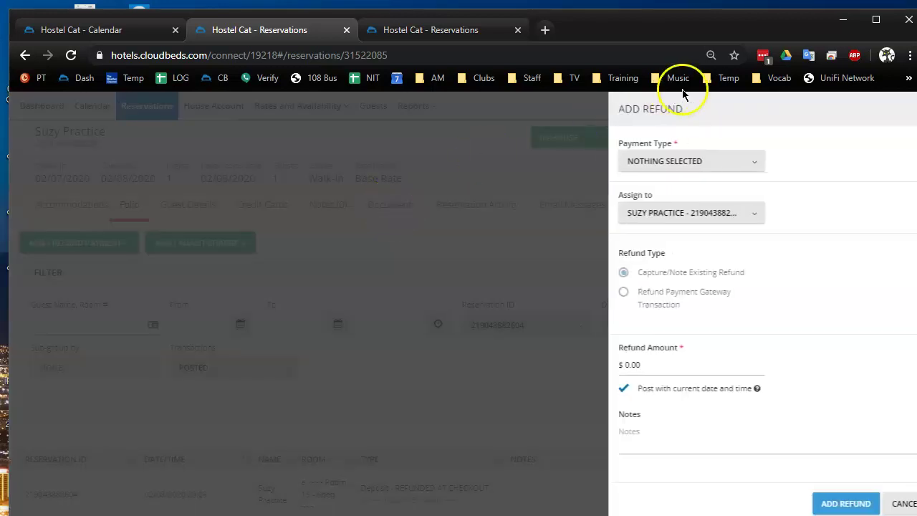
click(684, 171)
click(625, 231)
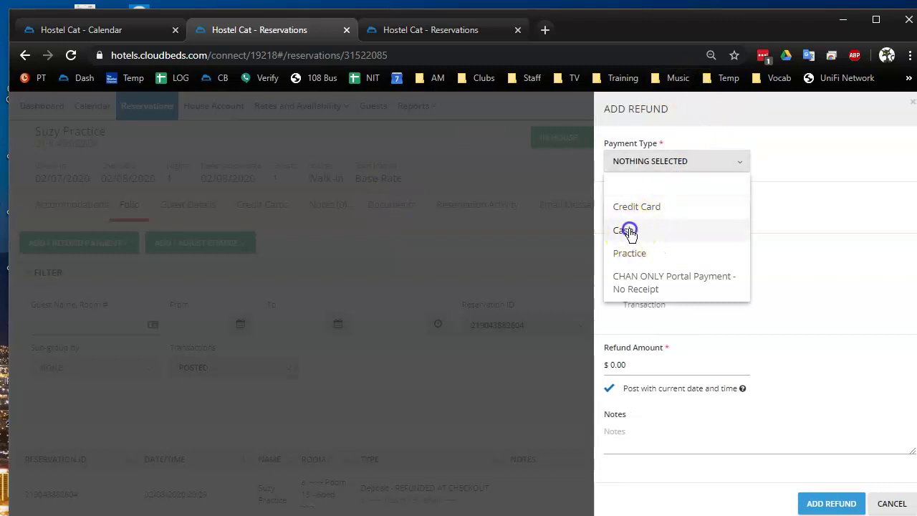
click(613, 364)
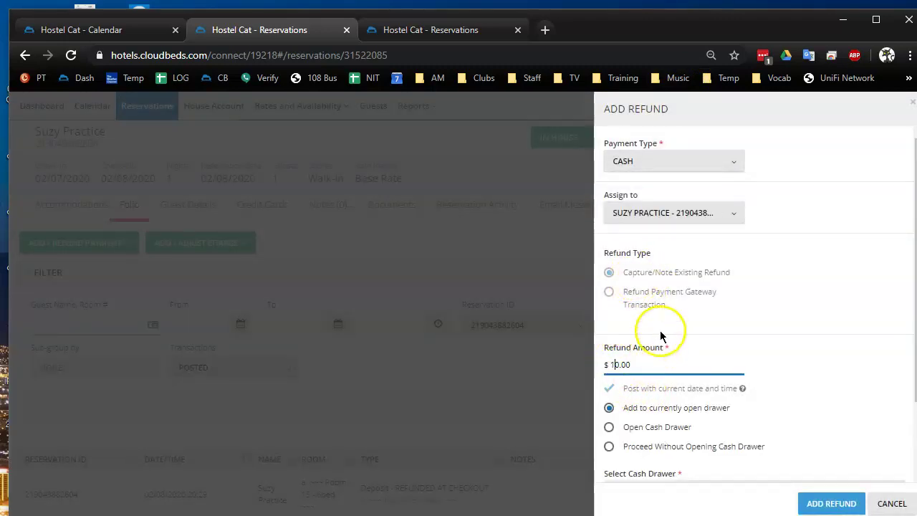
scroll(794, 422, down, 1)
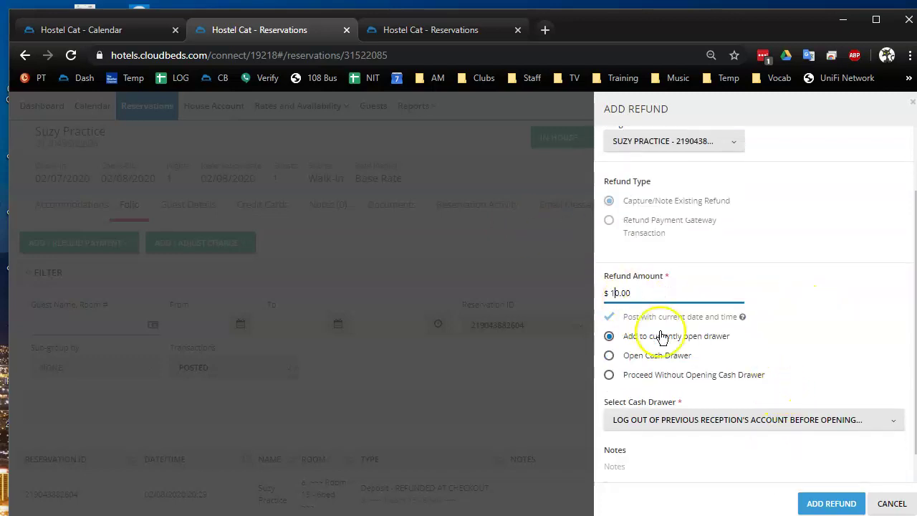
scroll(749, 354, down, 1)
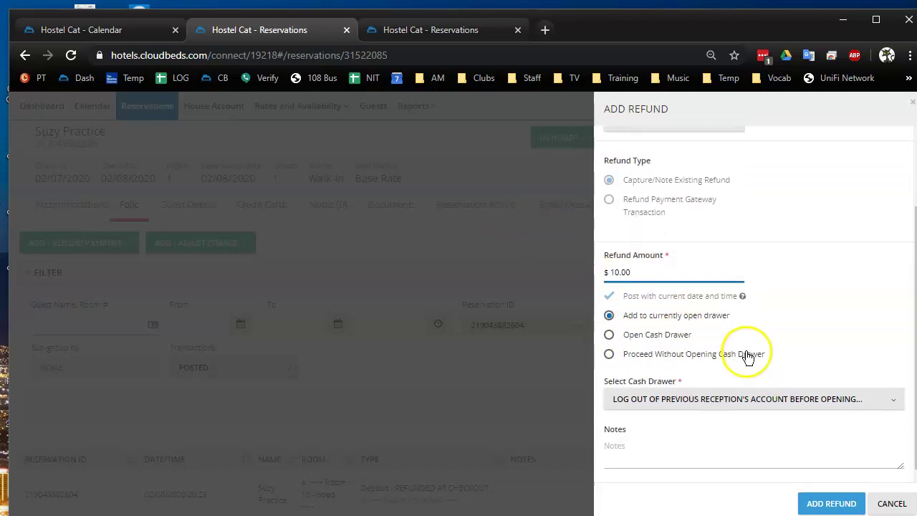
click(624, 439)
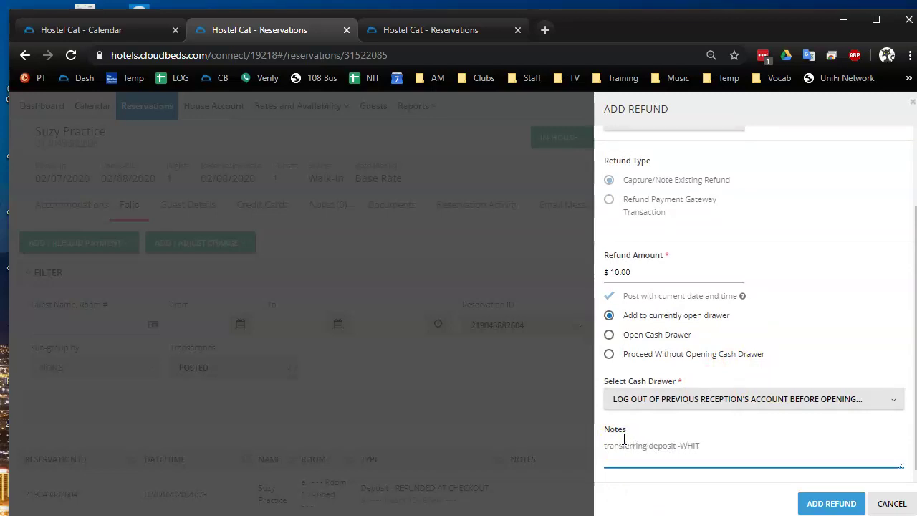
drag(707, 442, 594, 440)
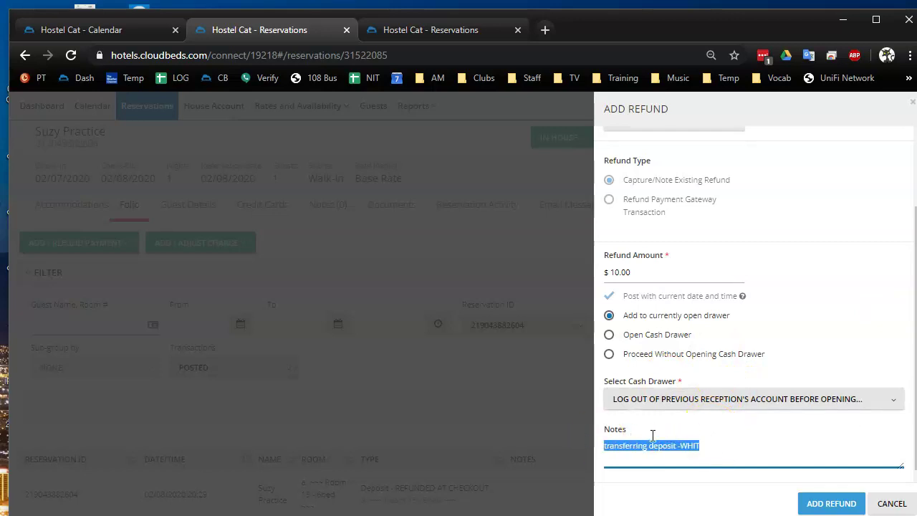
click(817, 503)
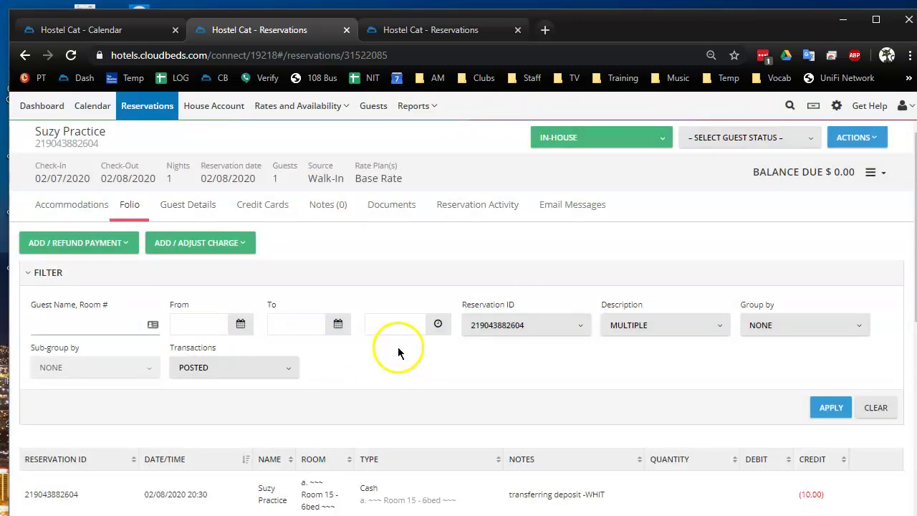
Step: Set the old reservation's status to Checked Out
click(609, 140)
click(576, 259)
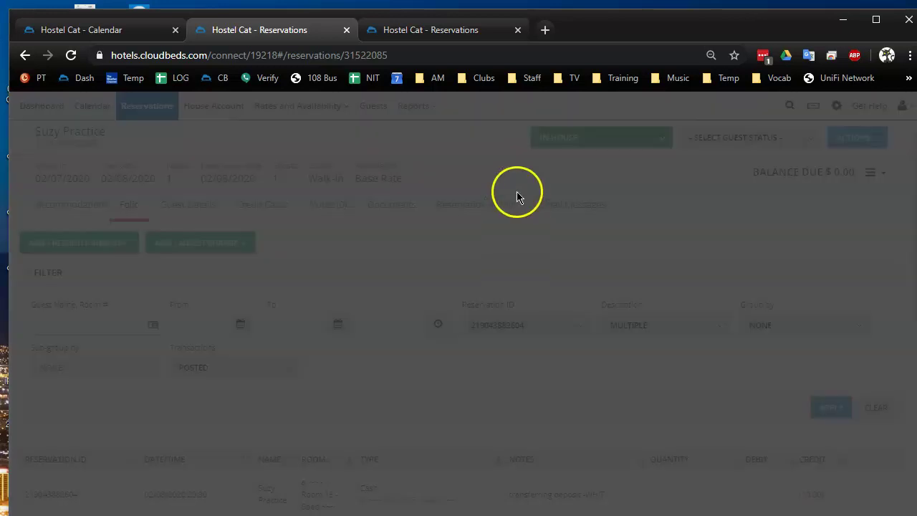
click(571, 261)
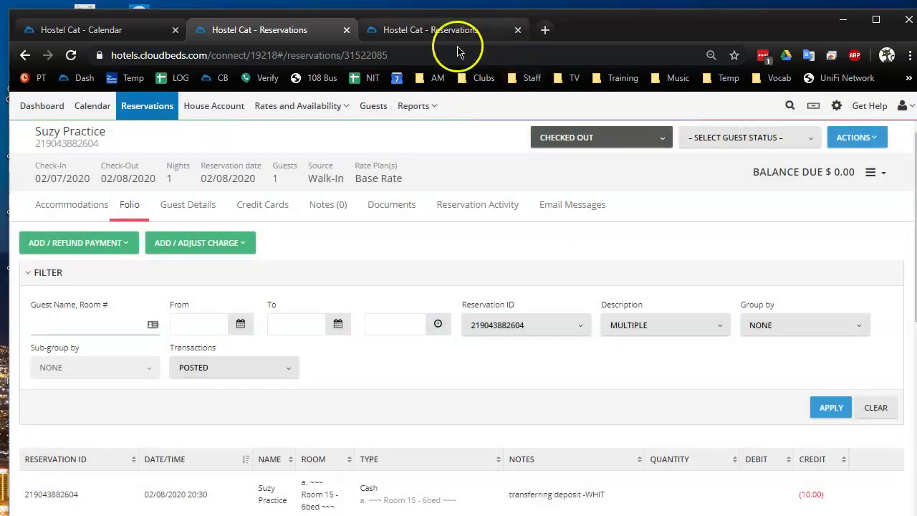
Step: On the new reservation's folio, add a $10 cash payment with a deposit-transfer note, leaving $39.51 due
click(444, 30)
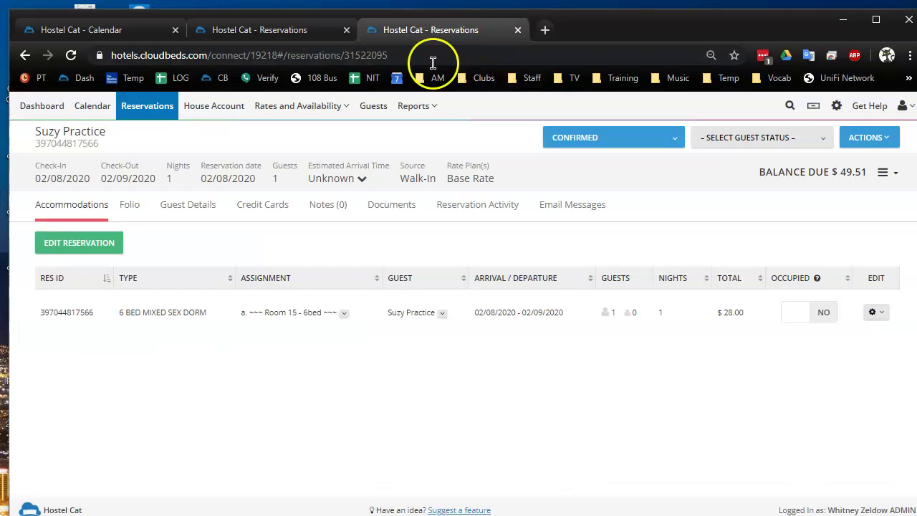
click(125, 204)
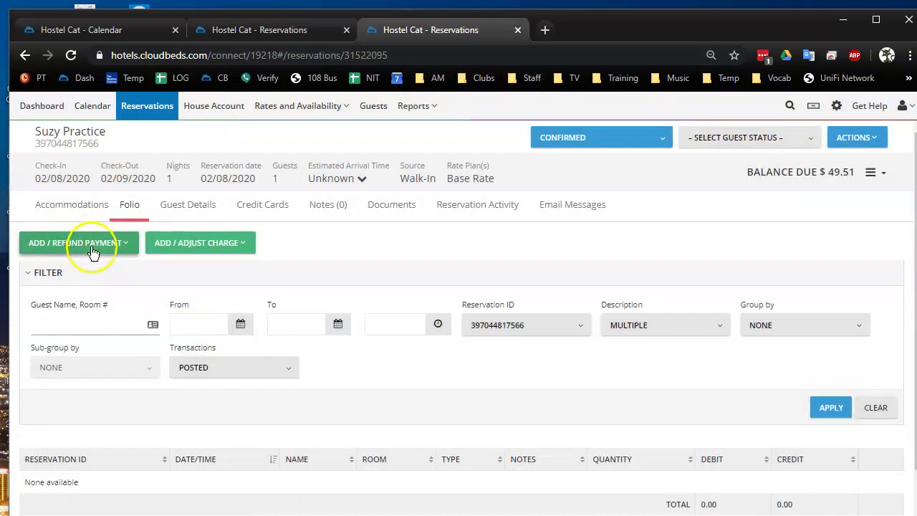
click(68, 243)
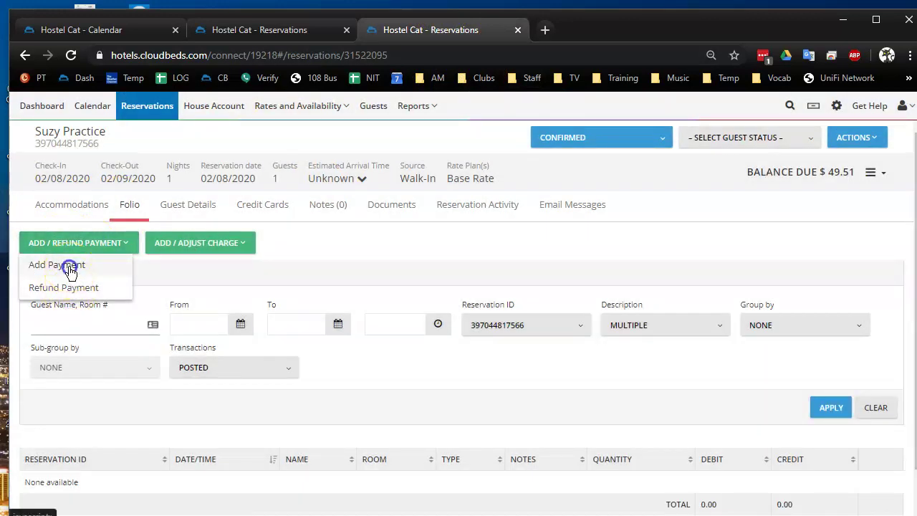
click(70, 269)
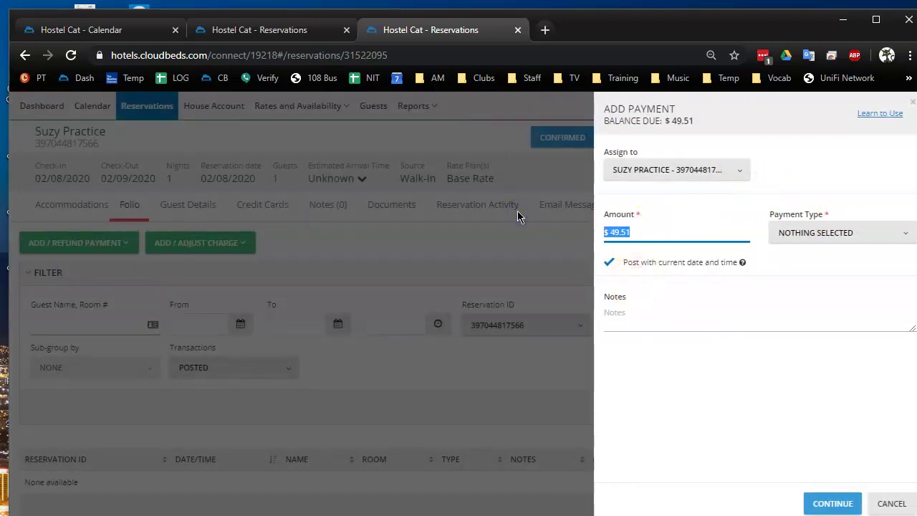
text(10)
click(819, 230)
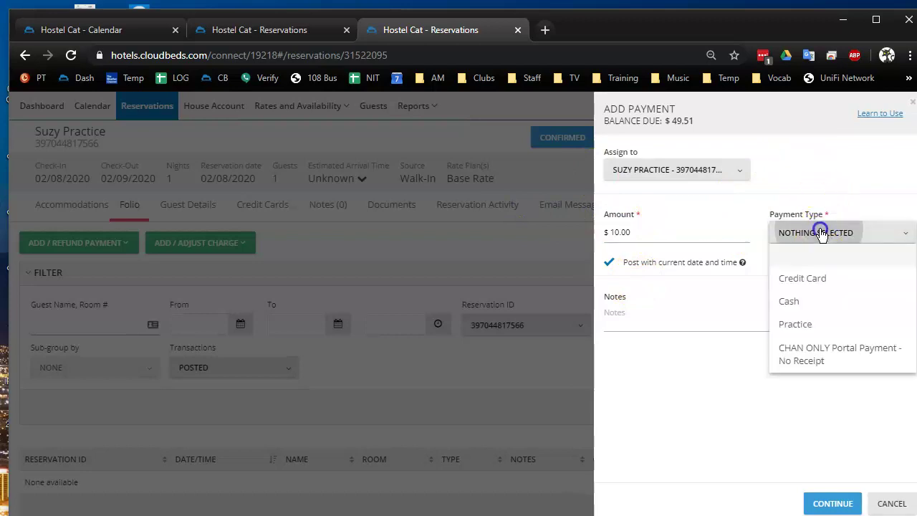
click(794, 302)
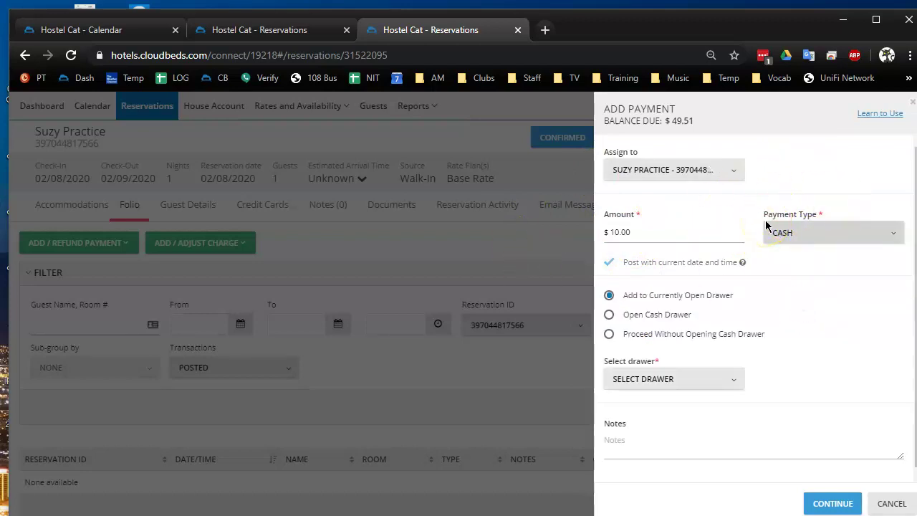
click(676, 382)
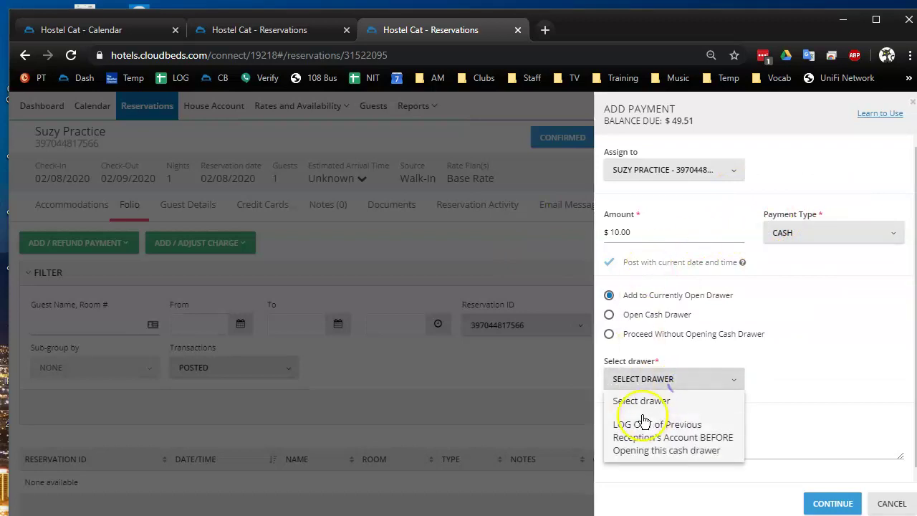
click(645, 424)
click(617, 438)
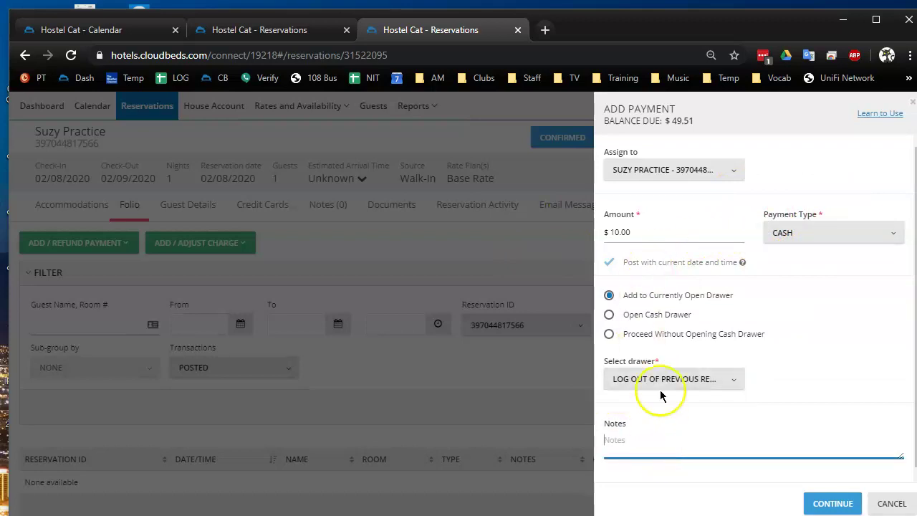
text(transferring deposit -WHIT)
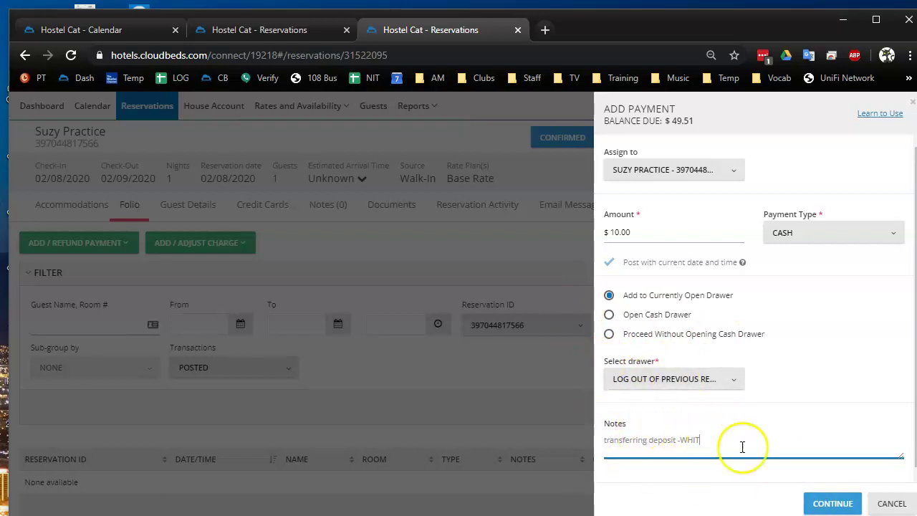
click(827, 503)
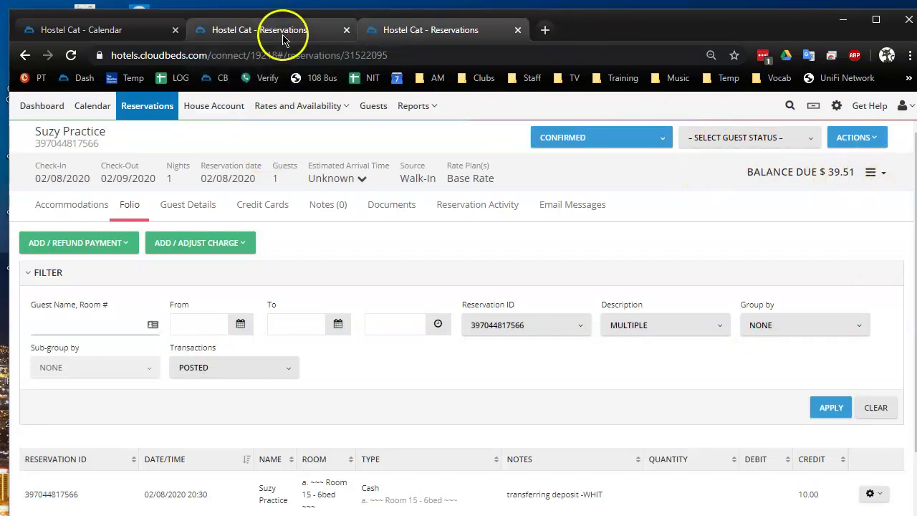
click(336, 28)
click(871, 173)
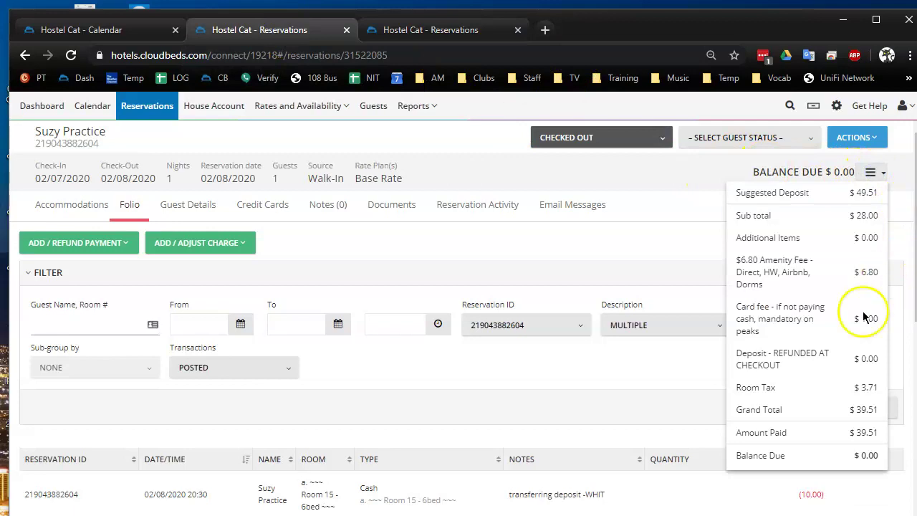
click(678, 183)
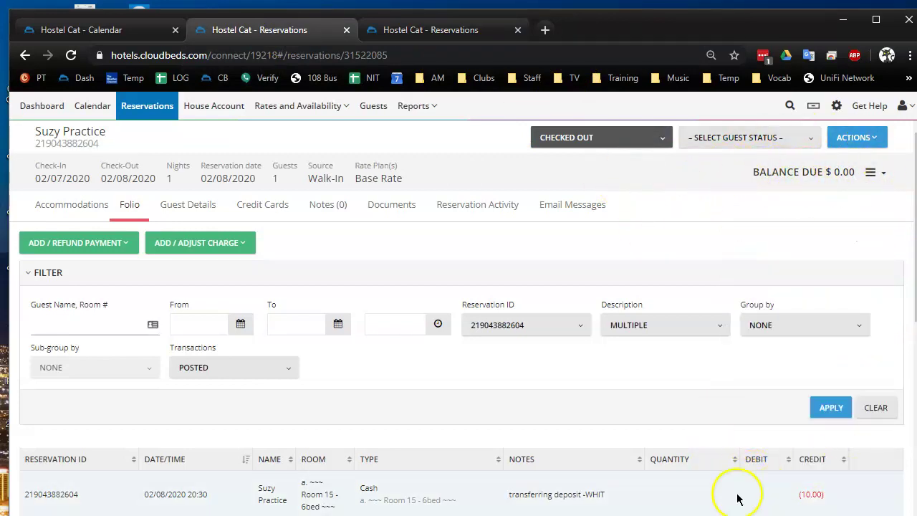
click(409, 34)
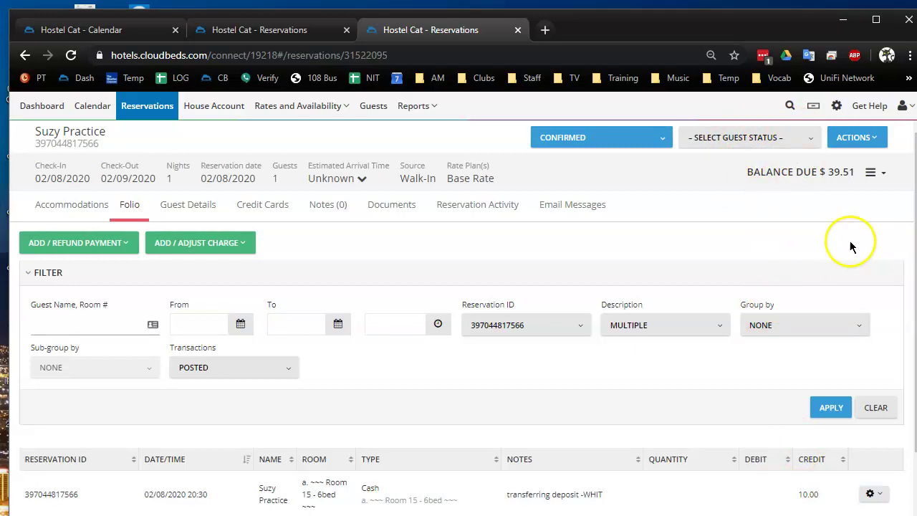
click(877, 176)
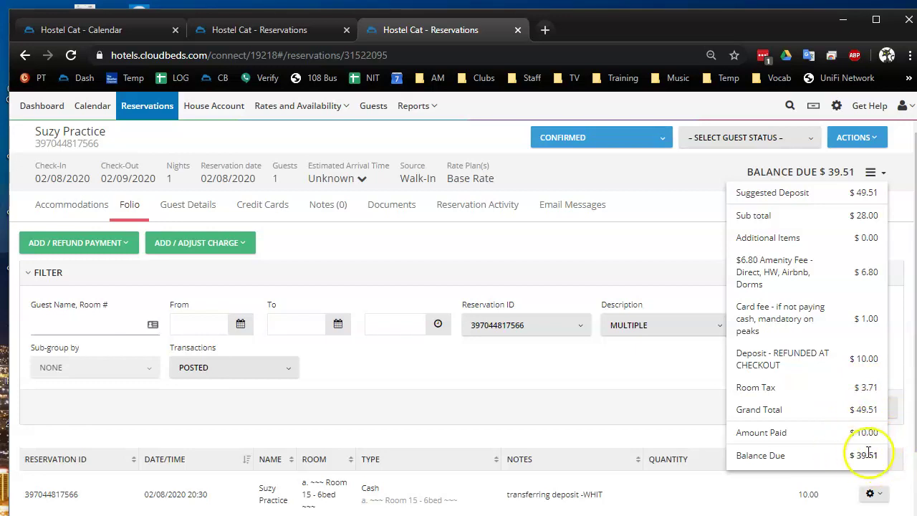
click(639, 250)
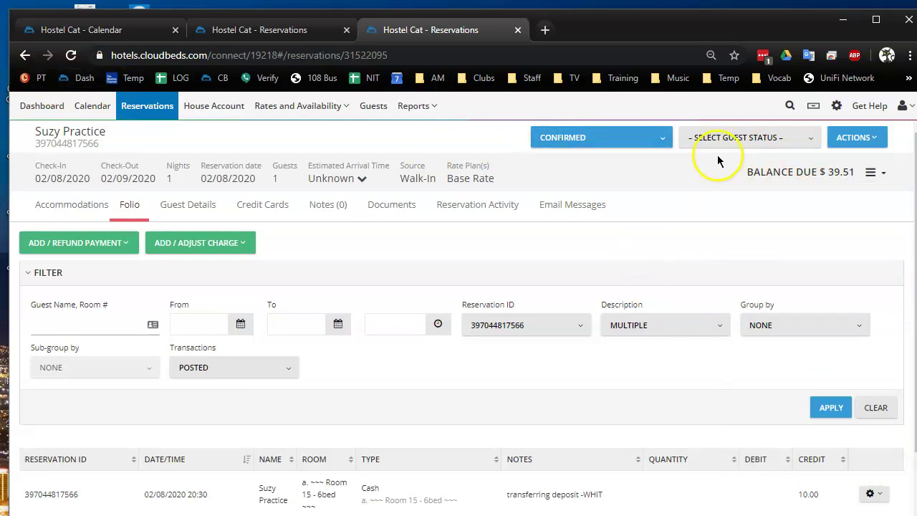